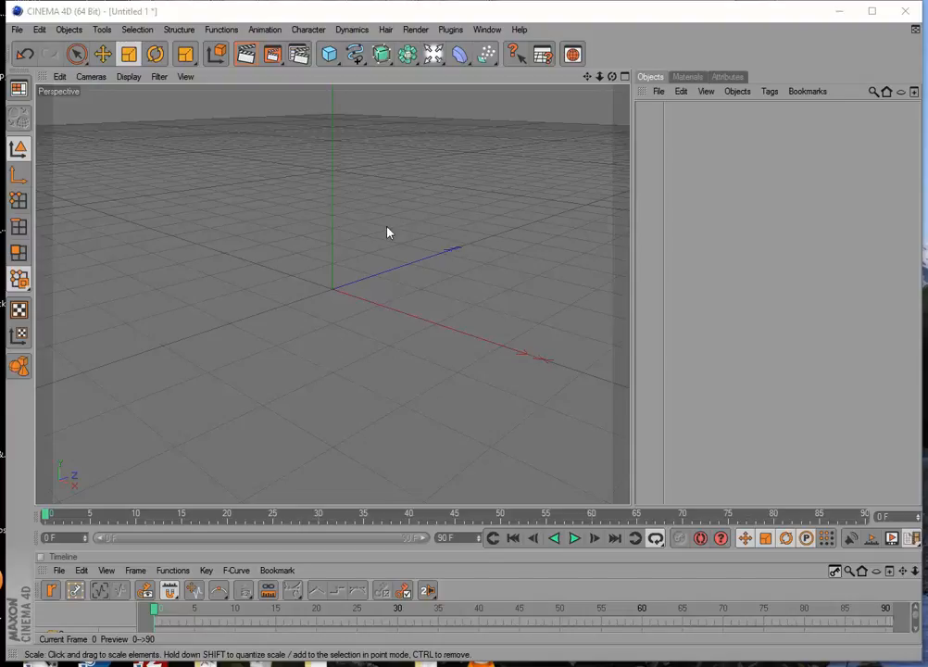
Step: Look at the Materials and Attributes managers, and return to the Objects manager
left_click(689, 79)
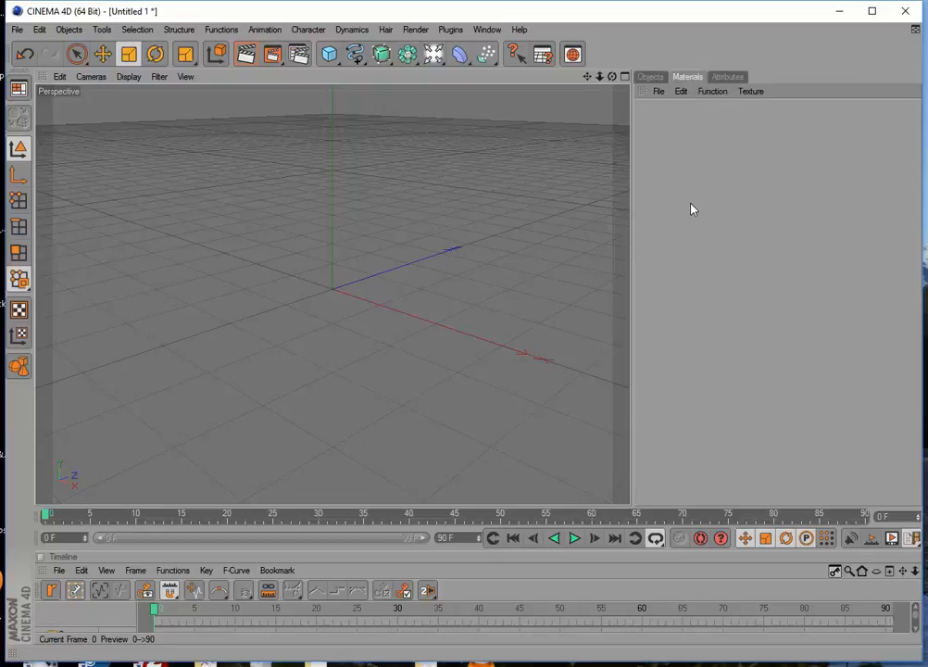
left_click(734, 79)
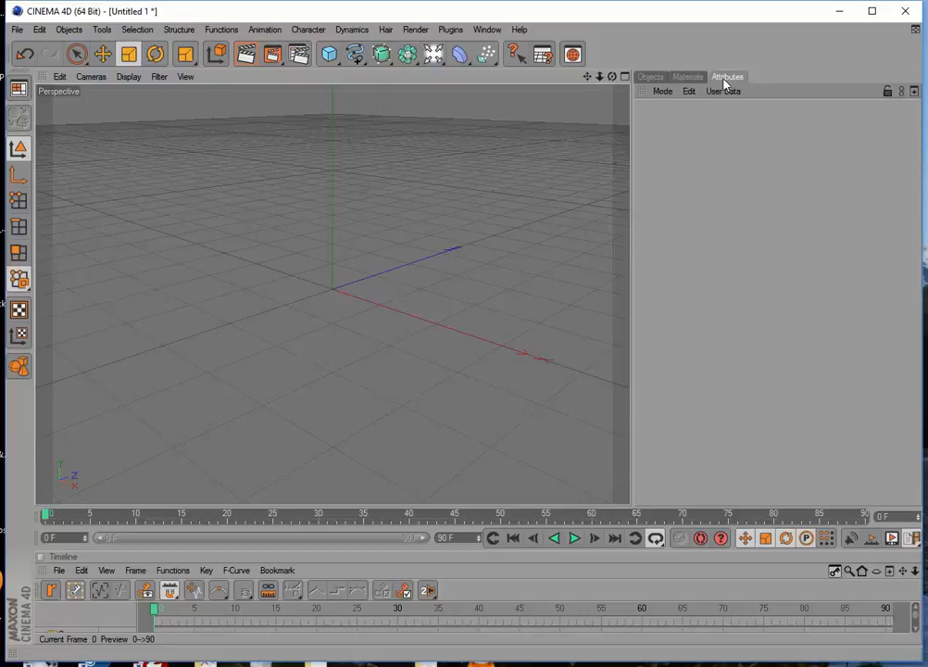
left_click(650, 77)
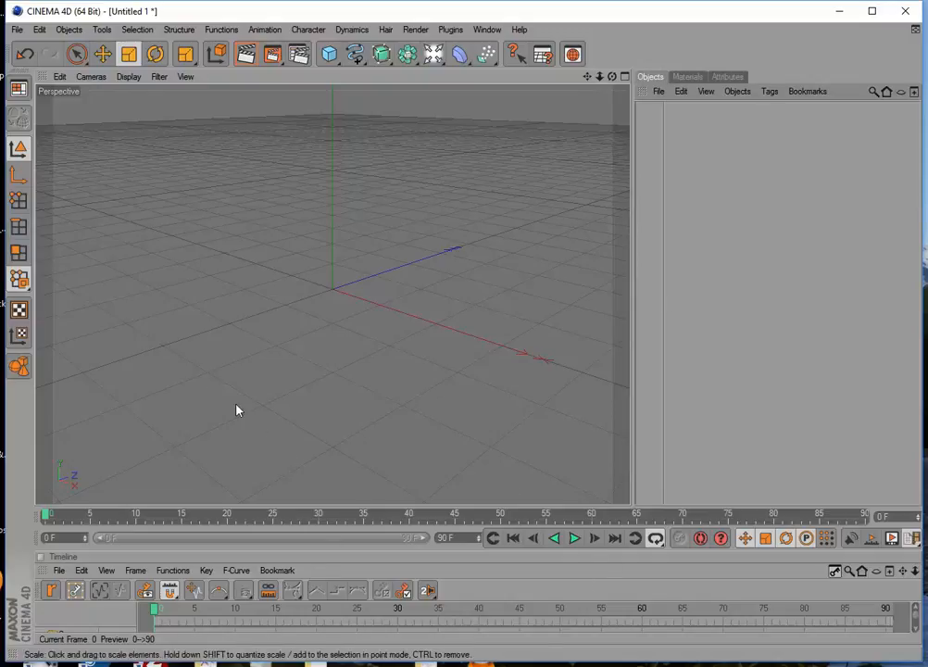
Step: Try out the Live Selection, Move and Scale tools, and leave the Rotate tool active
left_click(76, 55)
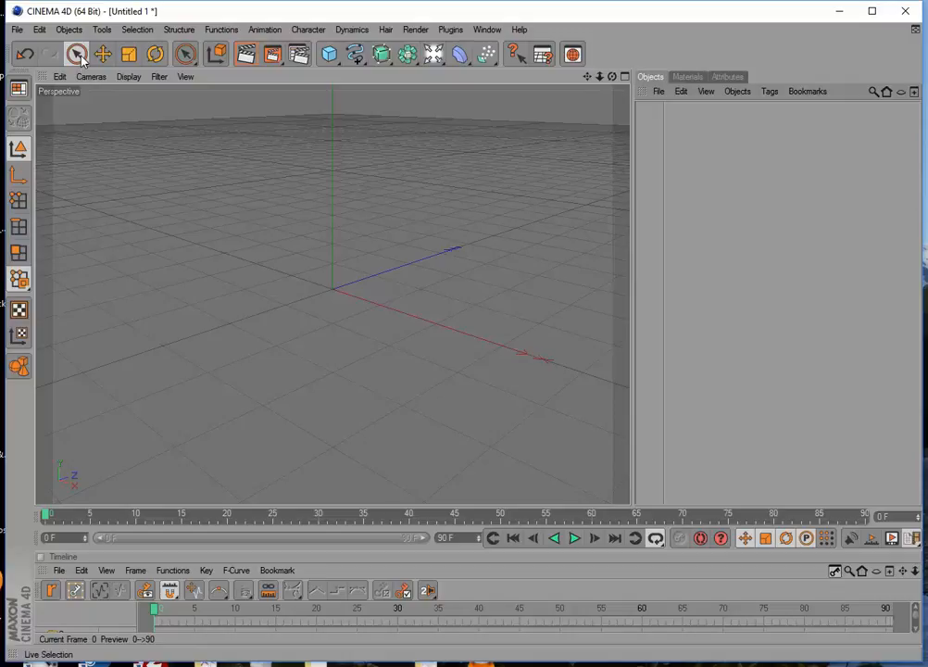
left_click(103, 55)
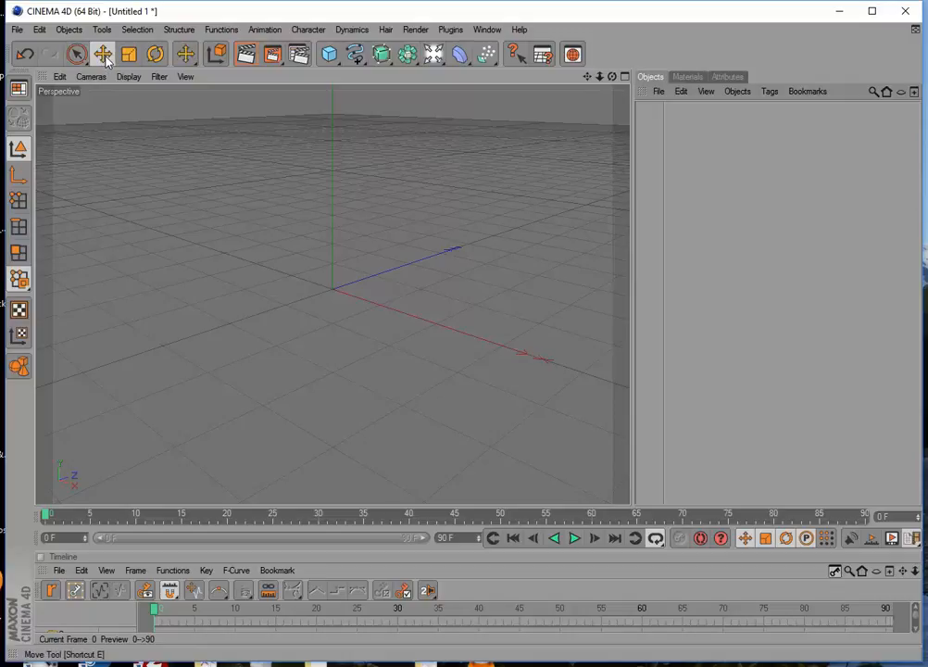
left_click(130, 55)
left_click(132, 56)
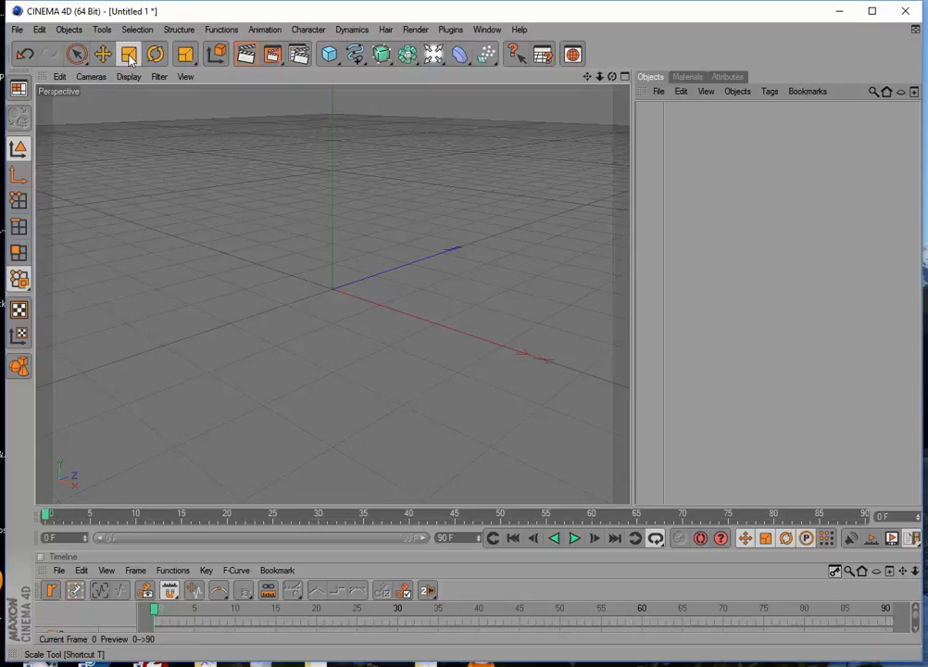
left_click(154, 55)
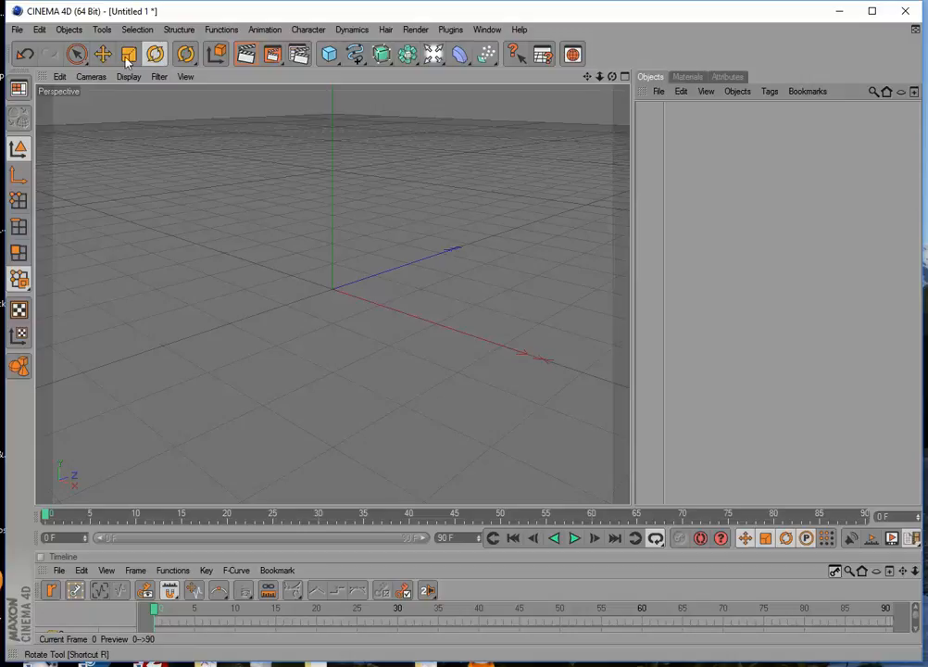
Step: Undo the last change to bring back the sphere, and redo it to empty the scene again
left_click(25, 58)
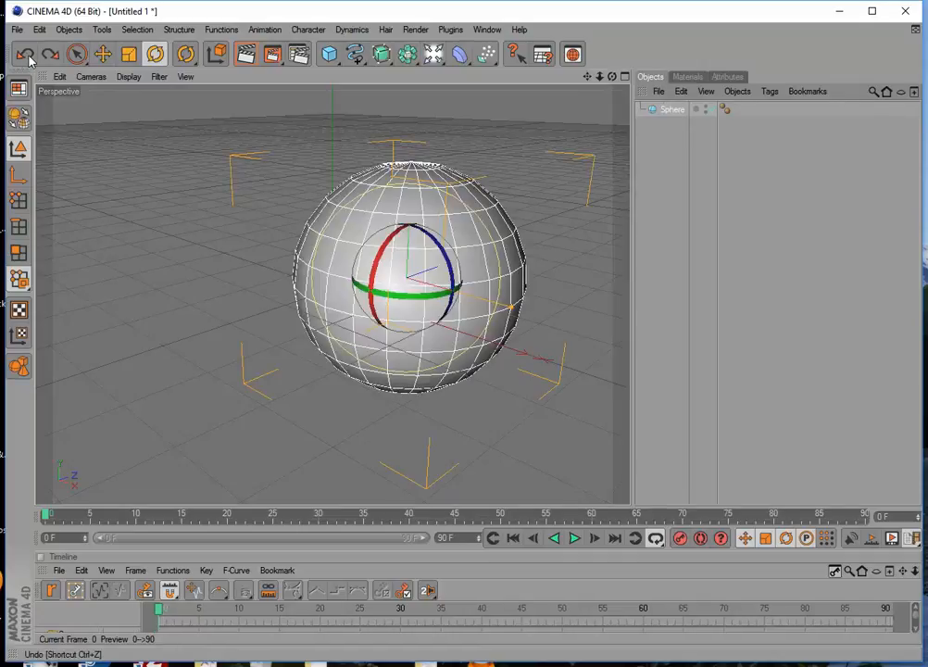
left_click(37, 57)
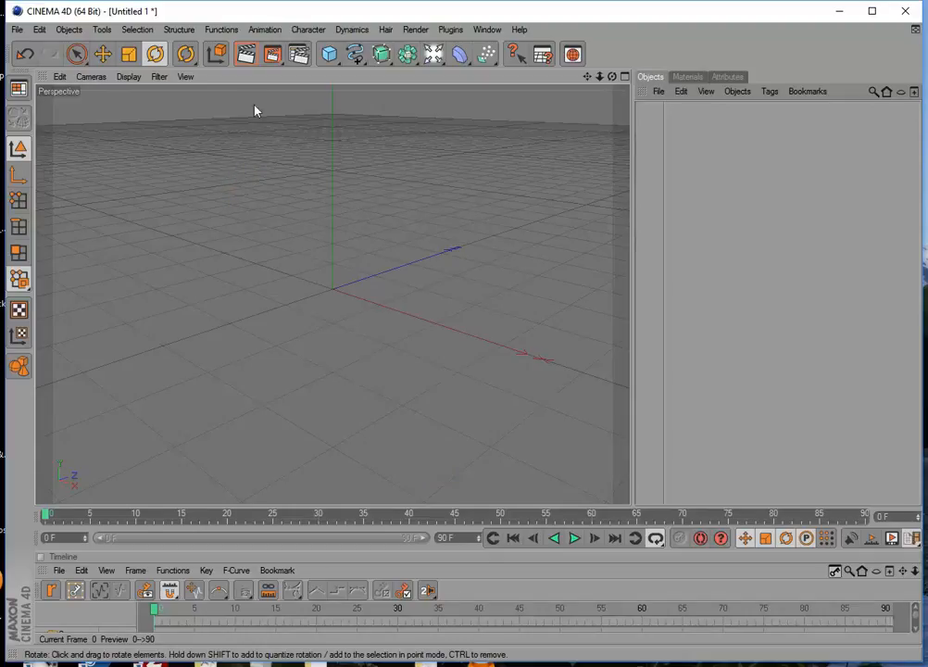
Step: Add a Torus primitive and rotate it about its axes so that it stands tilted above the grid
left_click(329, 56)
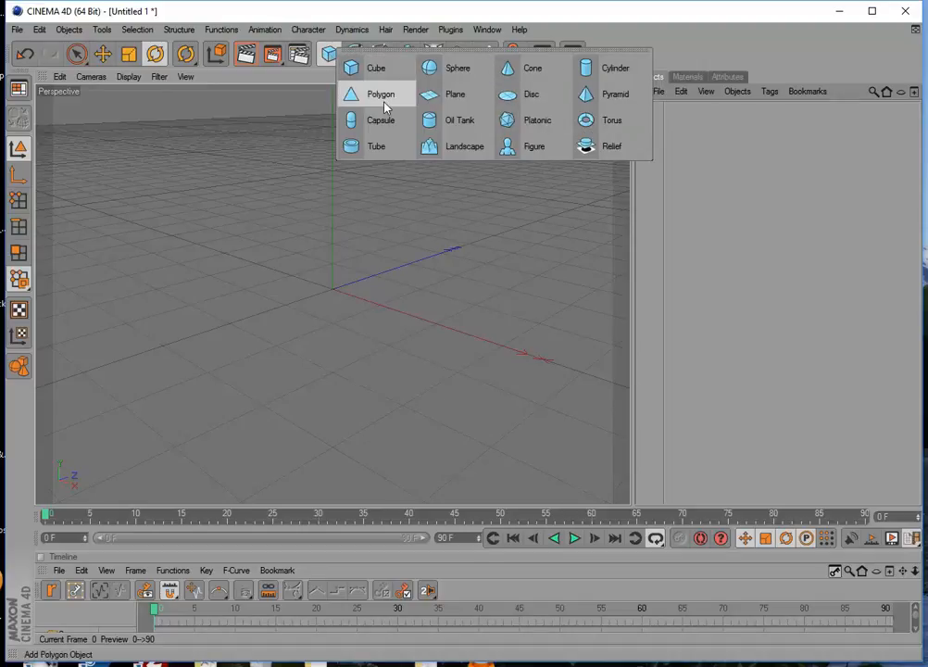
left_click(595, 129)
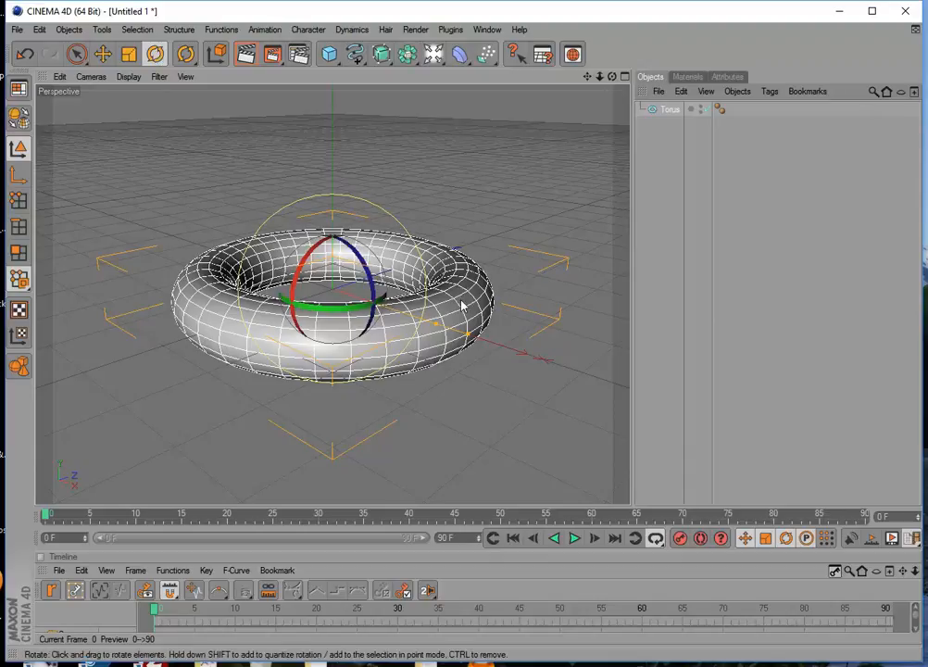
left_click_drag(369, 267, 344, 265)
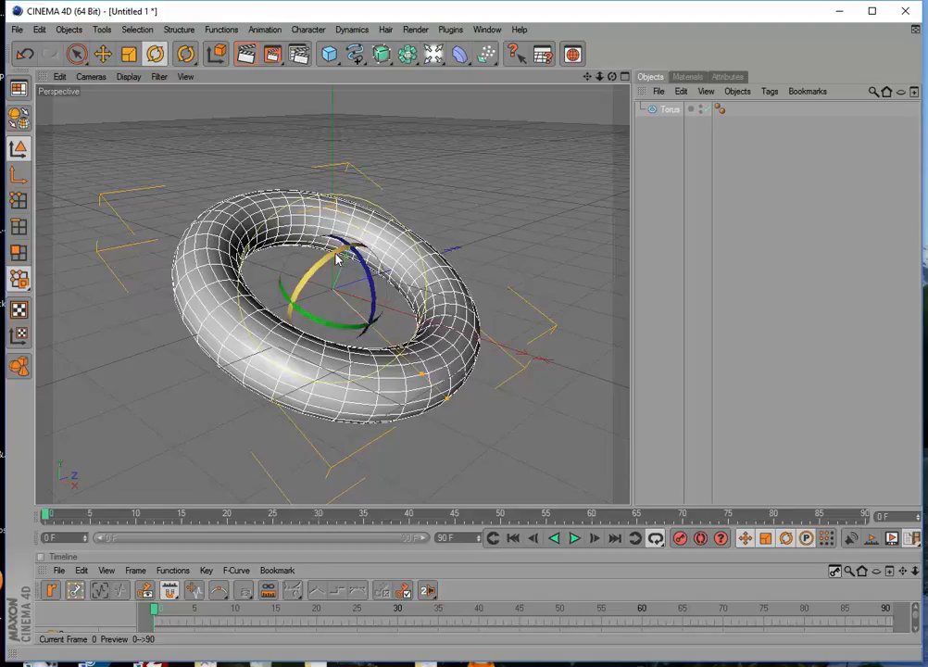
mouse_move(337, 261)
left_mouse_down()
mouse_move(315, 277)
mouse_move(353, 263)
mouse_move(315, 282)
mouse_move(331, 259)
mouse_move(336, 271)
left_mouse_up()
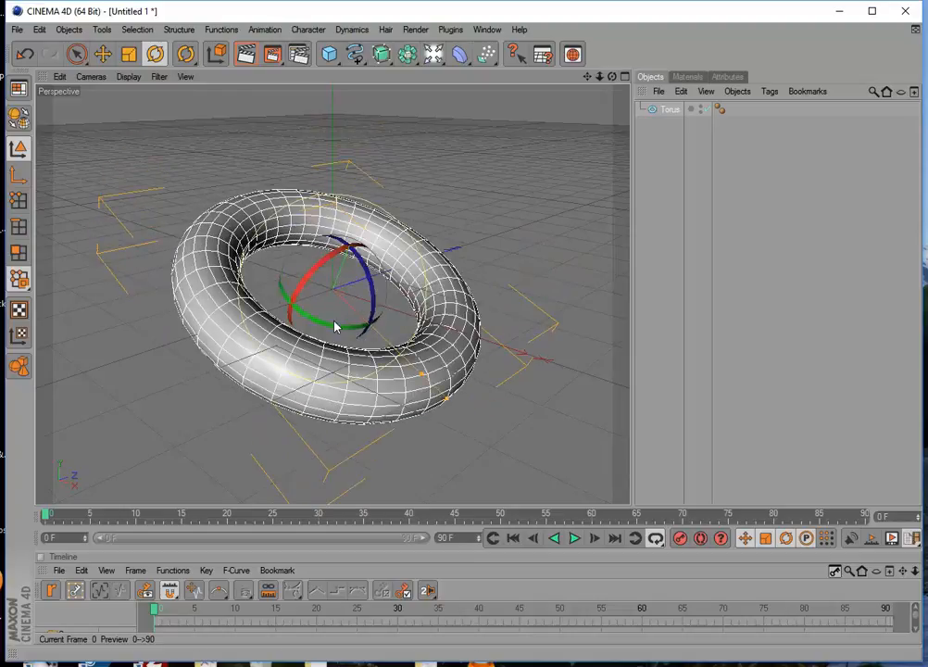
left_click_drag(333, 330, 357, 326)
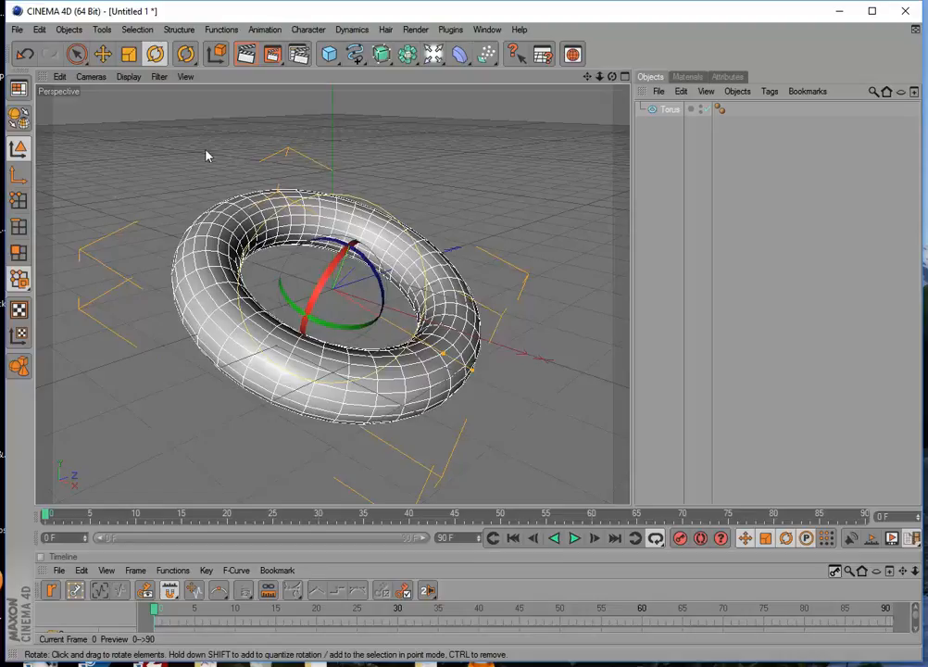
Step: Scale the tilted torus down uniformly to roughly two thirds of its size
left_click(130, 56)
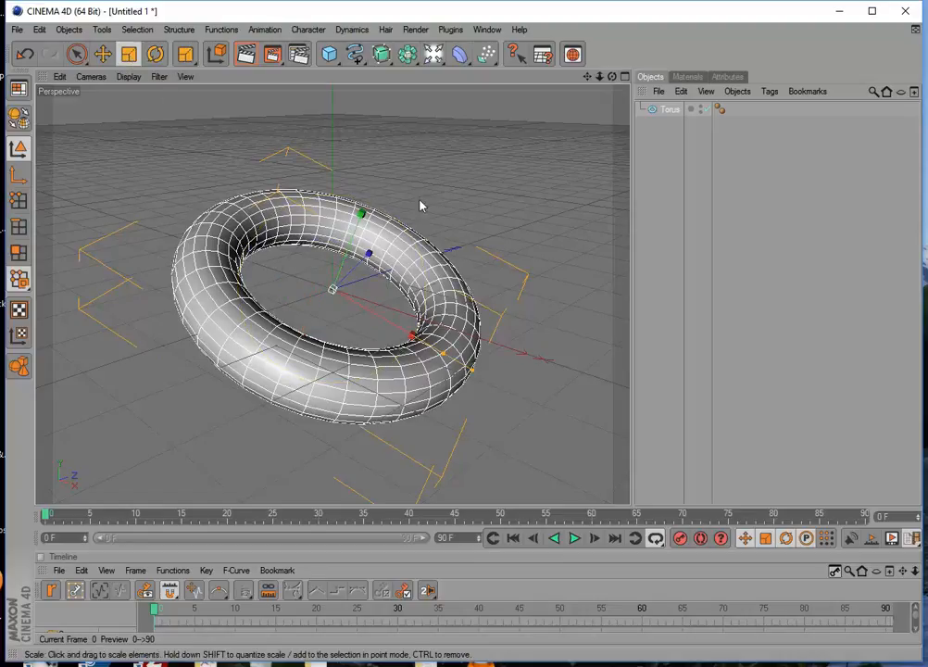
left_click_drag(461, 193, 620, 332)
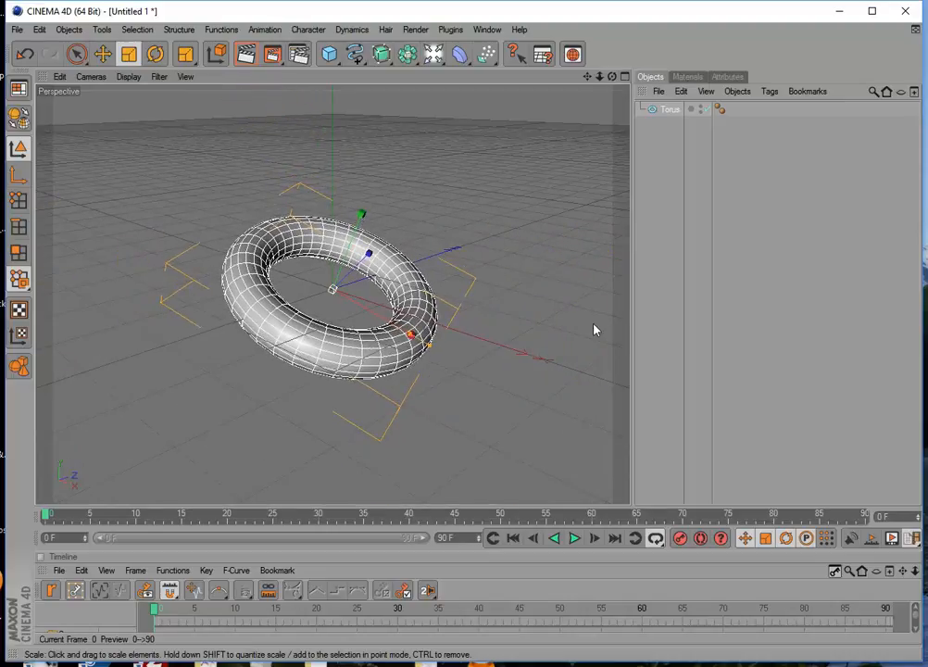
Step: Move the torus back and forth along its axes near the world origin, and delete it from the scene
left_click(103, 54)
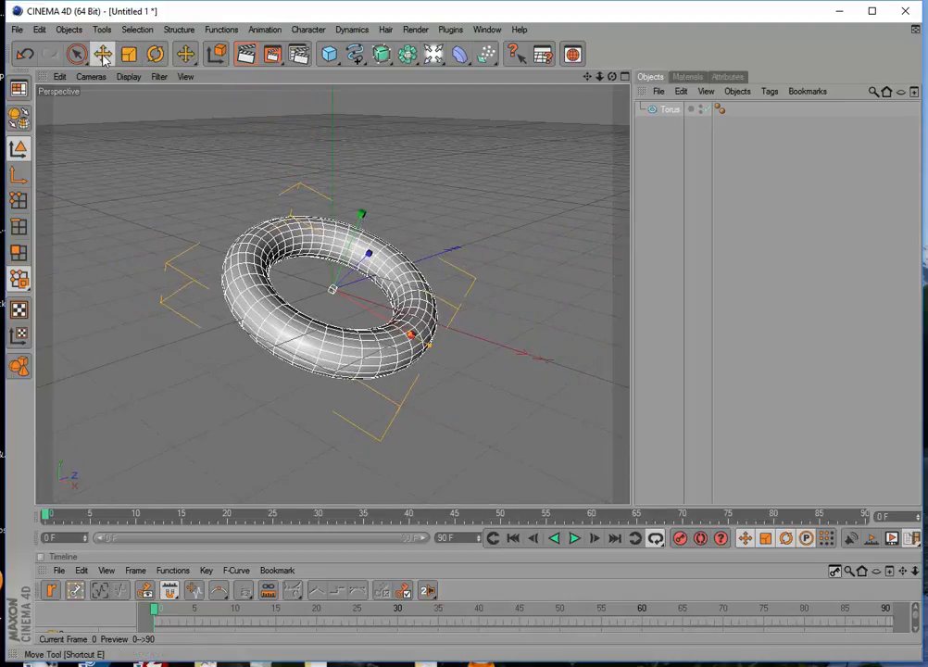
mouse_move(359, 216)
left_mouse_down()
mouse_move(367, 182)
mouse_move(362, 207)
left_mouse_up()
left_click_drag(370, 248, 354, 264)
left_click_drag(405, 346, 360, 292)
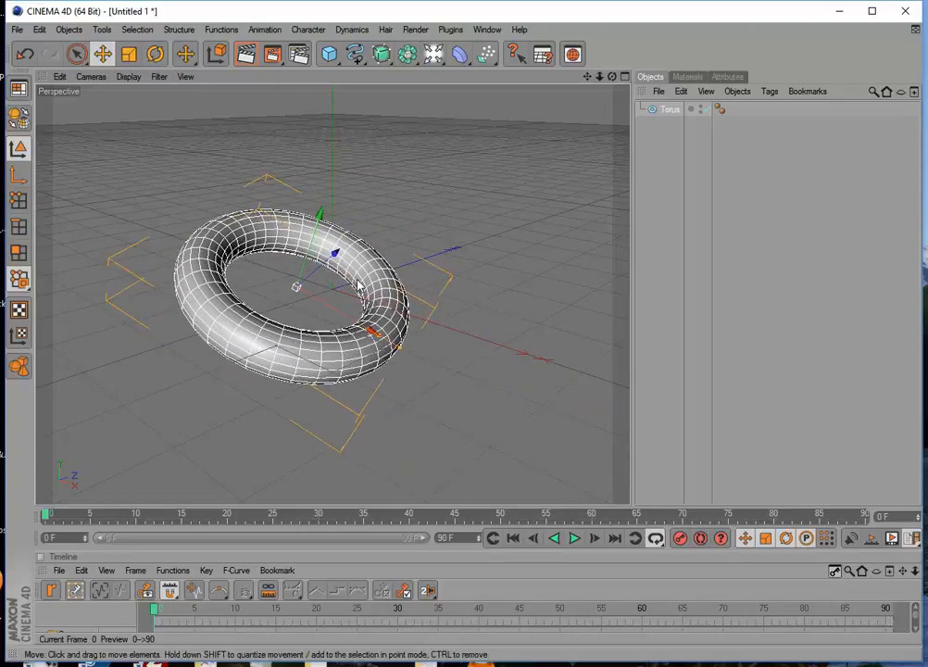
left_click_drag(465, 232, 493, 236)
mouse_move(352, 220)
left_mouse_down()
mouse_move(354, 176)
mouse_move(344, 234)
mouse_move(350, 220)
left_mouse_up()
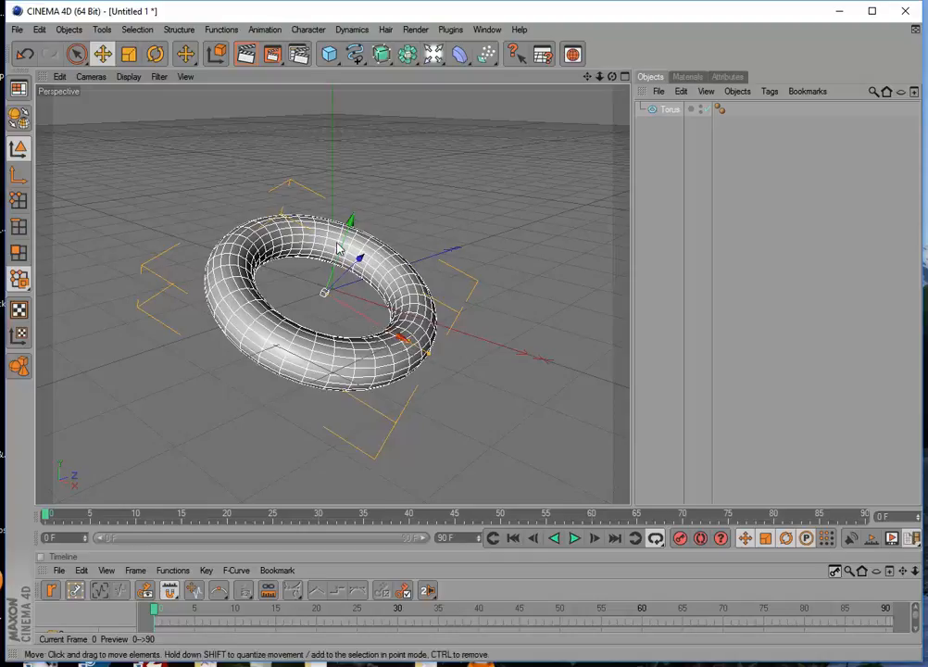
mouse_move(360, 258)
left_mouse_down()
mouse_move(394, 224)
mouse_move(299, 313)
mouse_move(362, 255)
left_mouse_up()
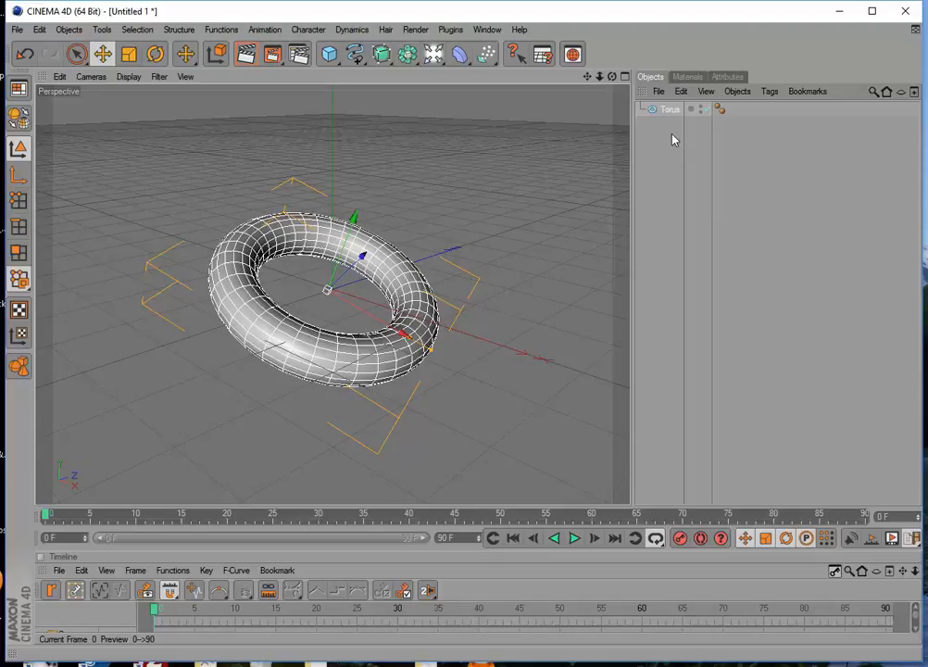
key("Delete")
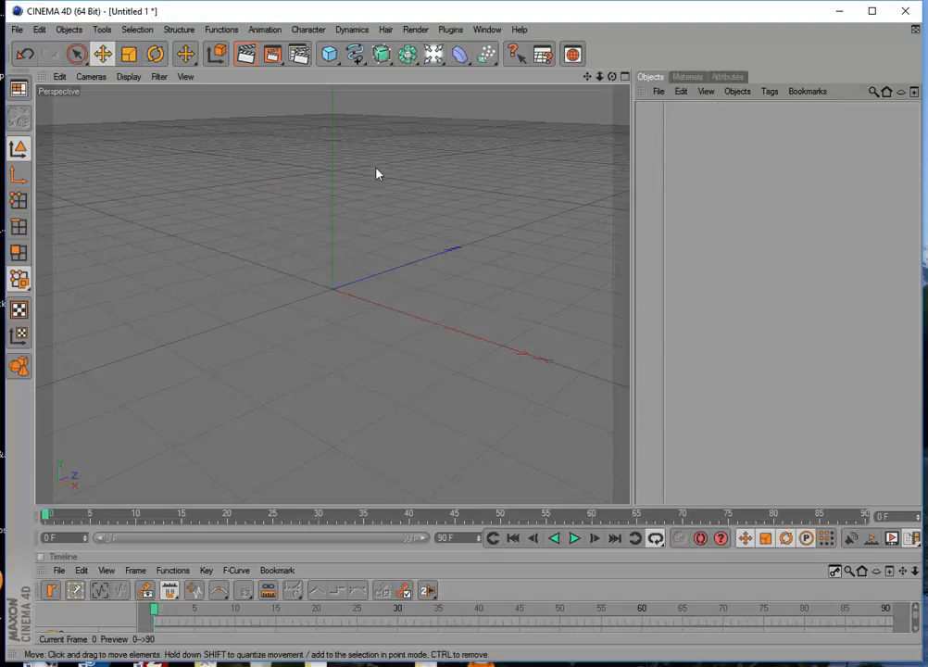
Step: Add a Capsule primitive and a Sphere primitive to the empty scene
left_click(329, 55)
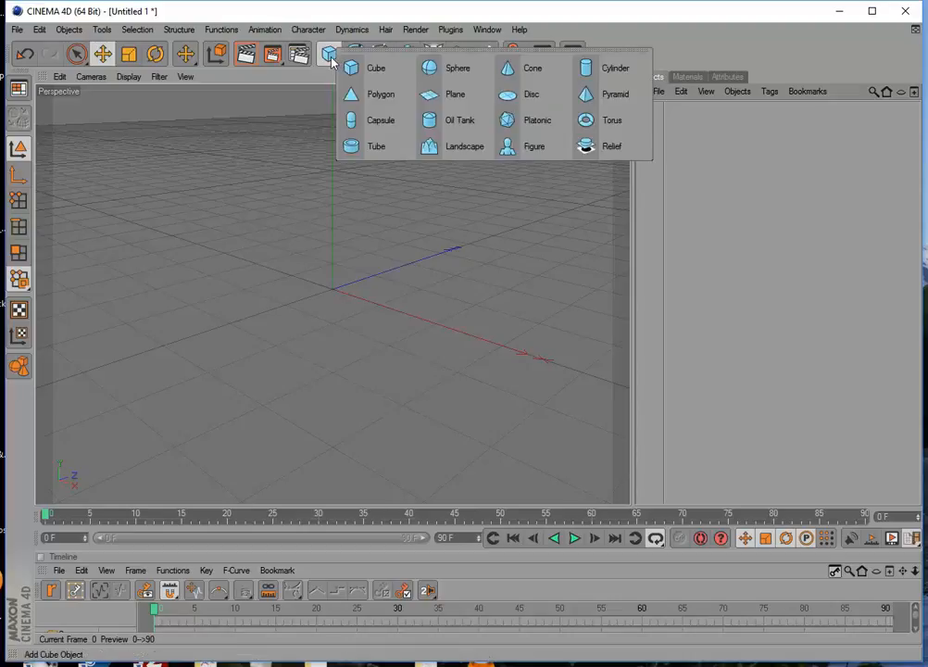
left_click(377, 120)
left_click(329, 55)
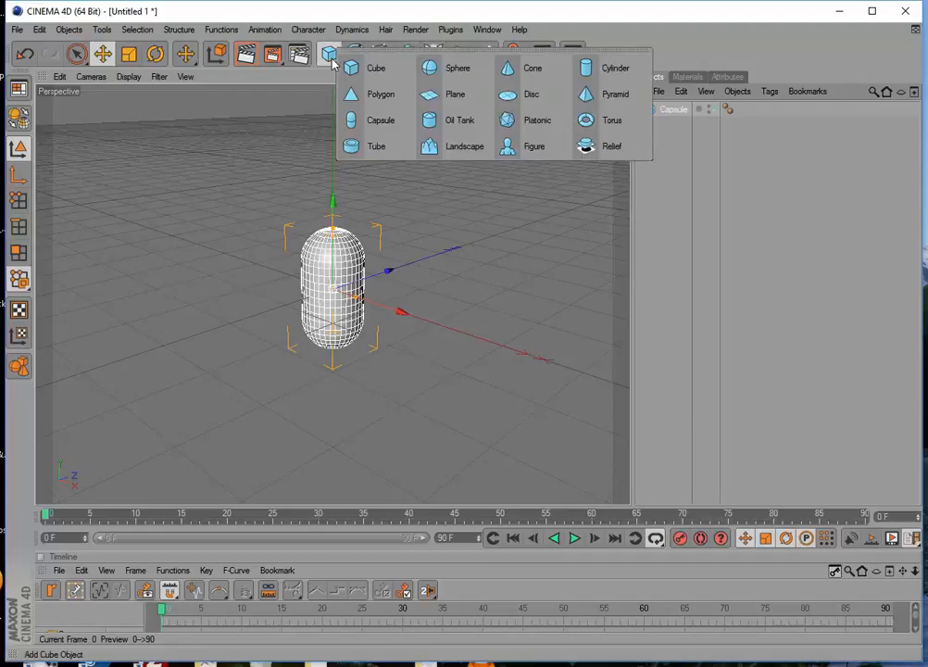
left_click(454, 70)
Step: Move the sphere along its Z and X axes until it stands clear beside the capsule, and scale it up uniformly
left_click_drag(390, 270, 456, 248)
left_click_drag(473, 289, 536, 306)
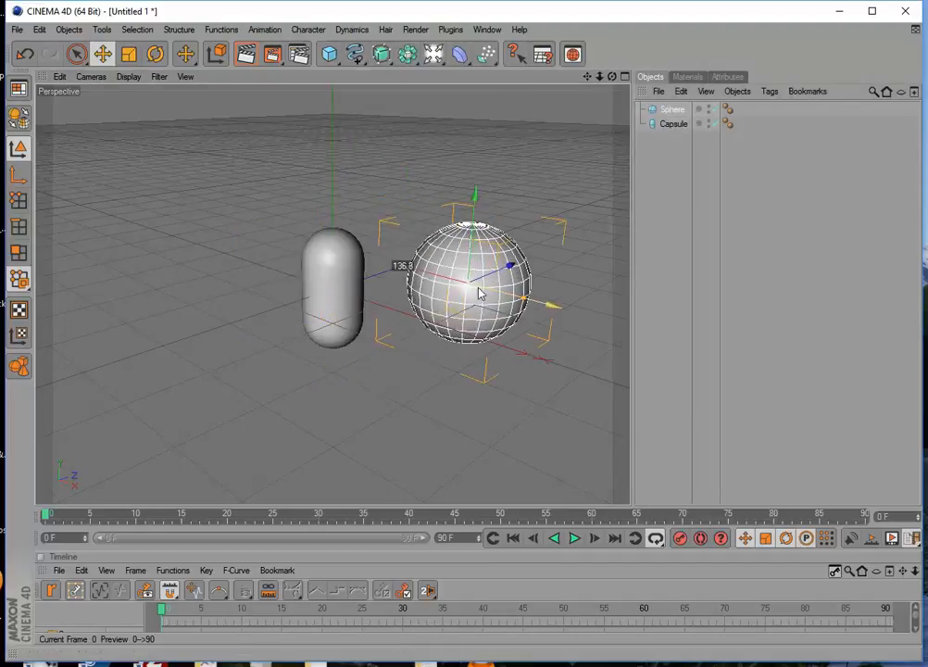
left_click(129, 54)
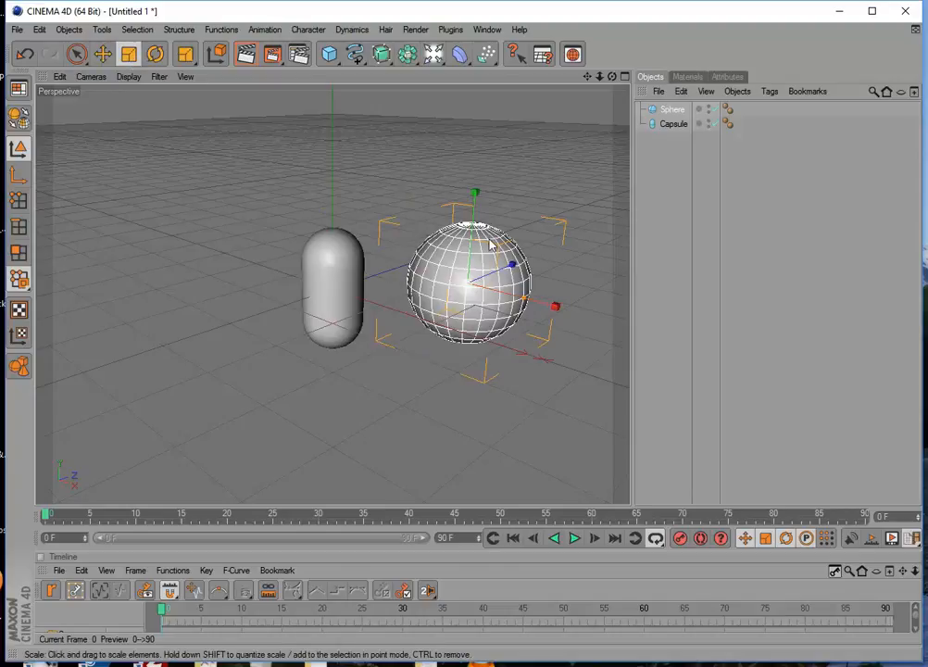
left_click_drag(348, 209, 407, 209)
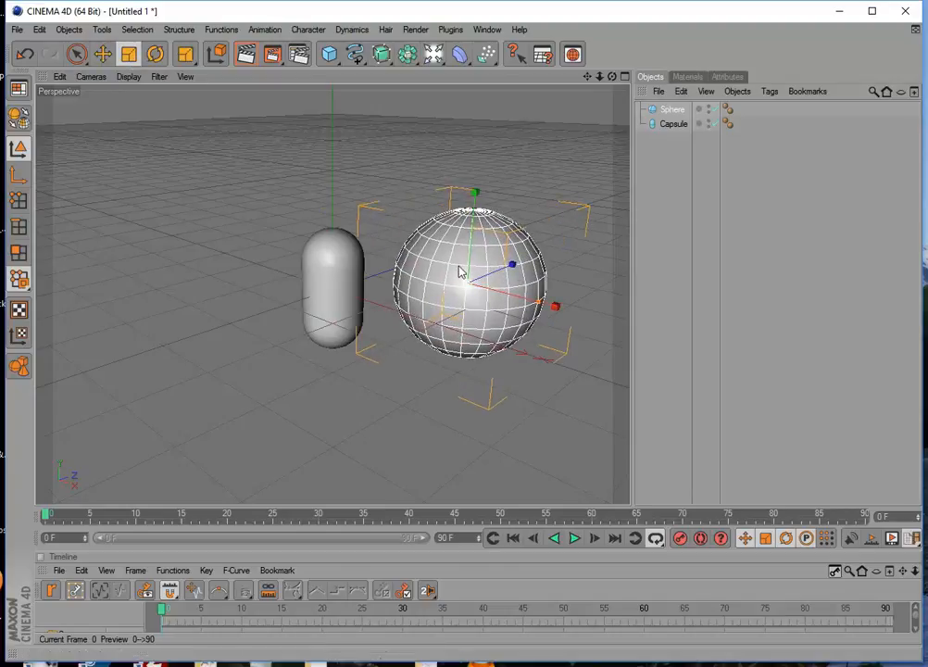
left_click_drag(539, 194, 584, 194)
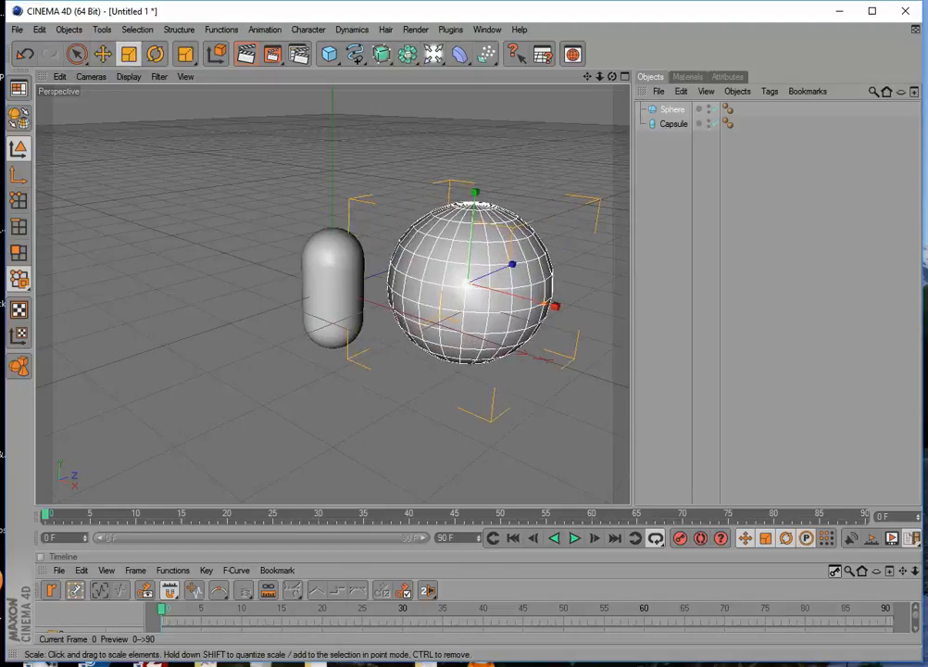
Step: Rotate the capsule into a diagonal tilt and move it up and away from the sphere
left_click(673, 124)
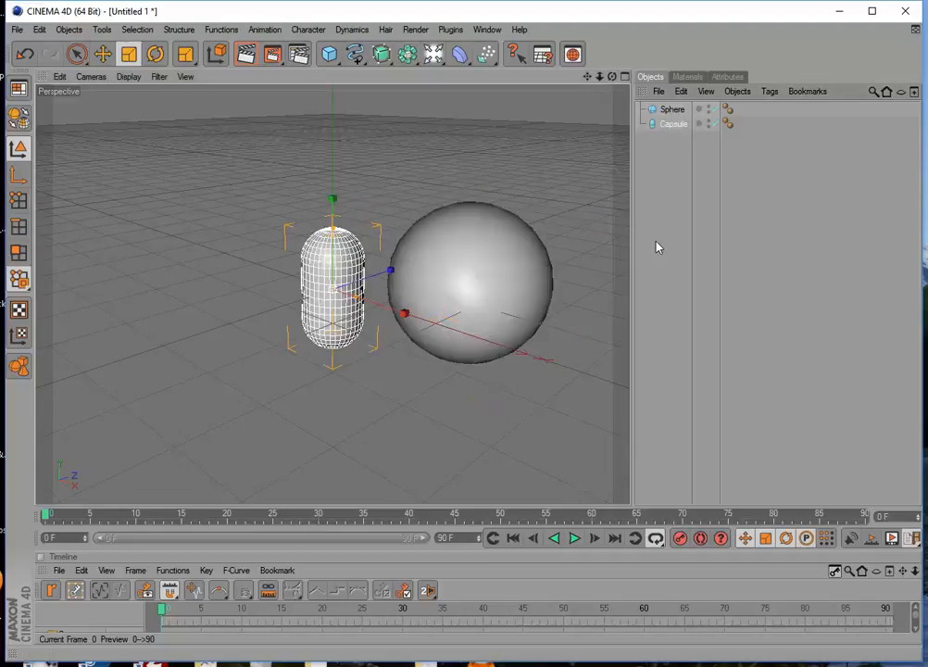
left_click(153, 57)
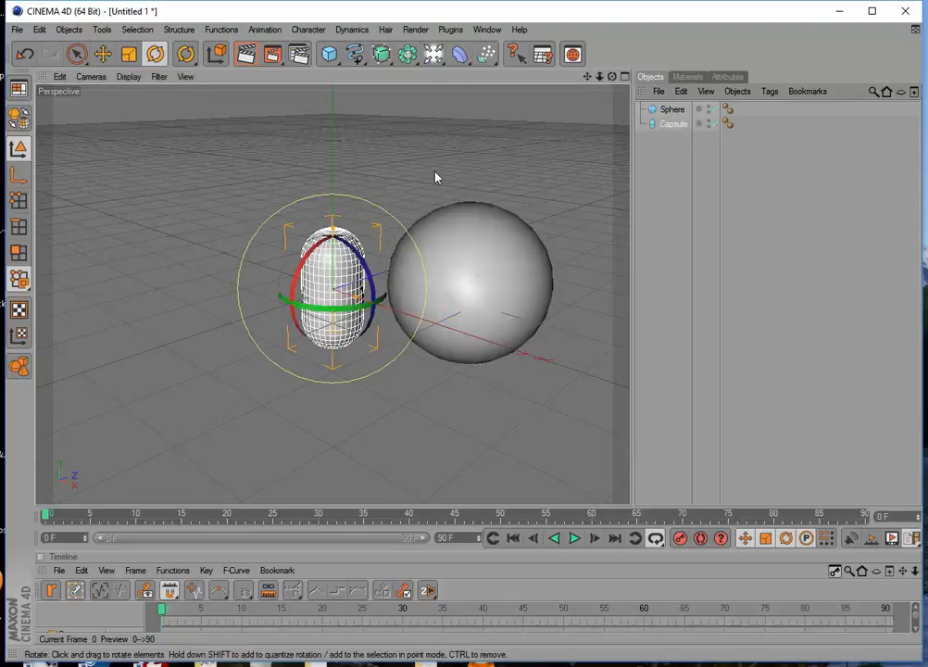
left_click_drag(282, 268, 232, 296)
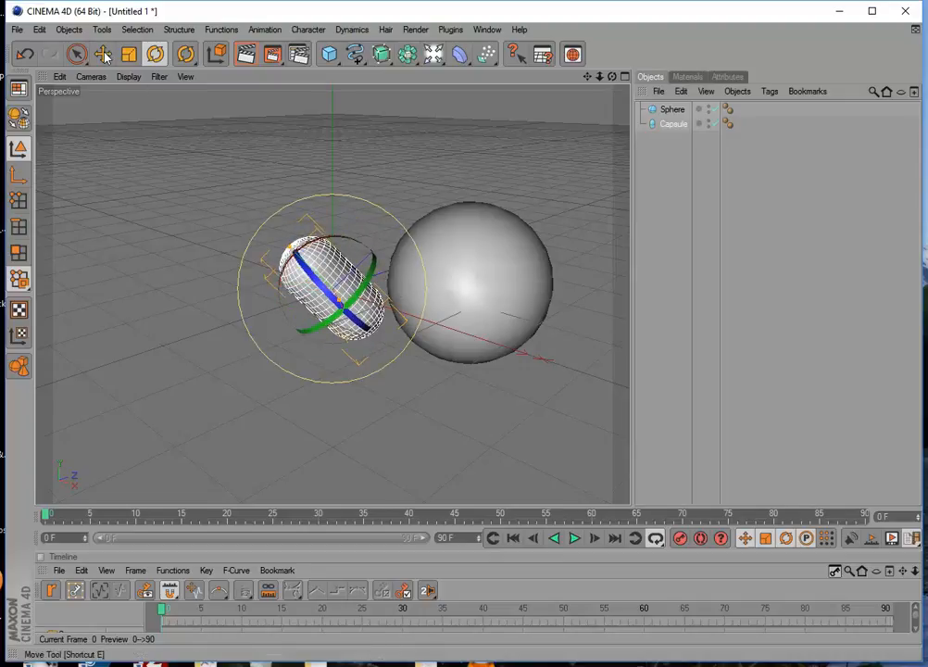
left_click(102, 53)
left_click_drag(273, 232, 152, 113)
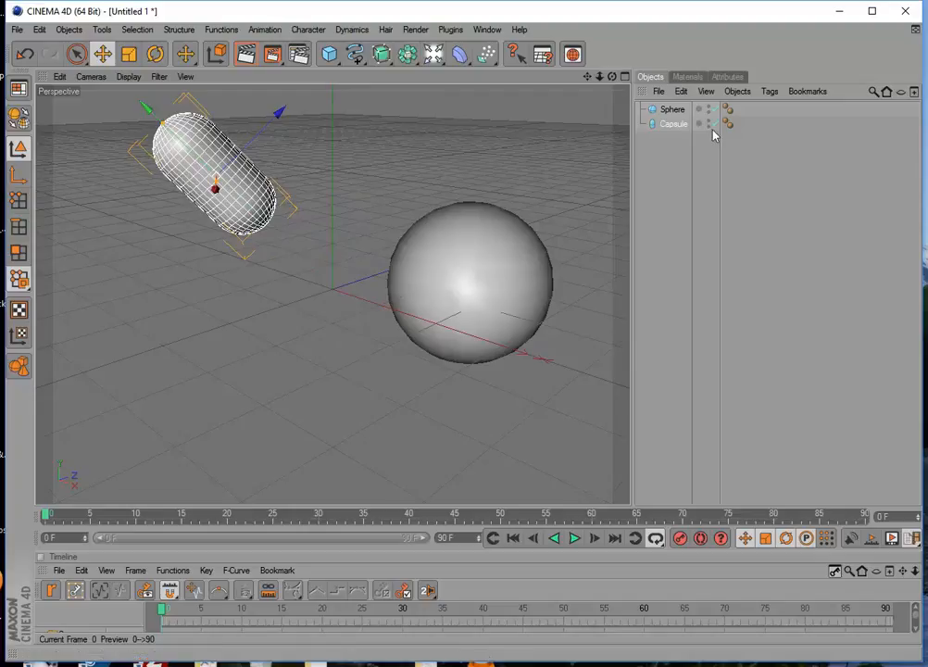
Step: Delete the capsule and the sphere from the scene
key("Delete")
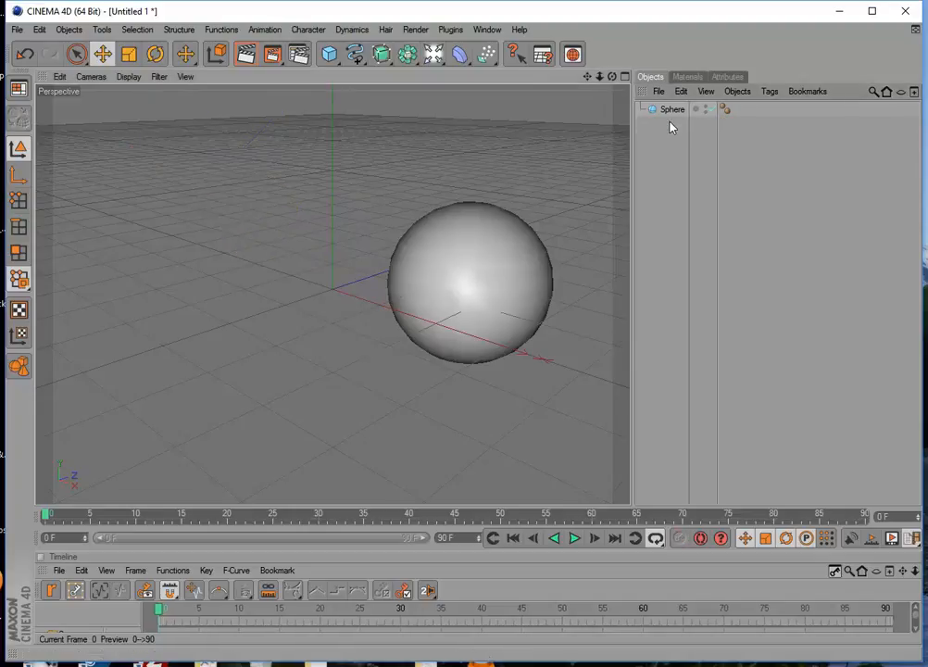
left_click(681, 112)
key("Delete")
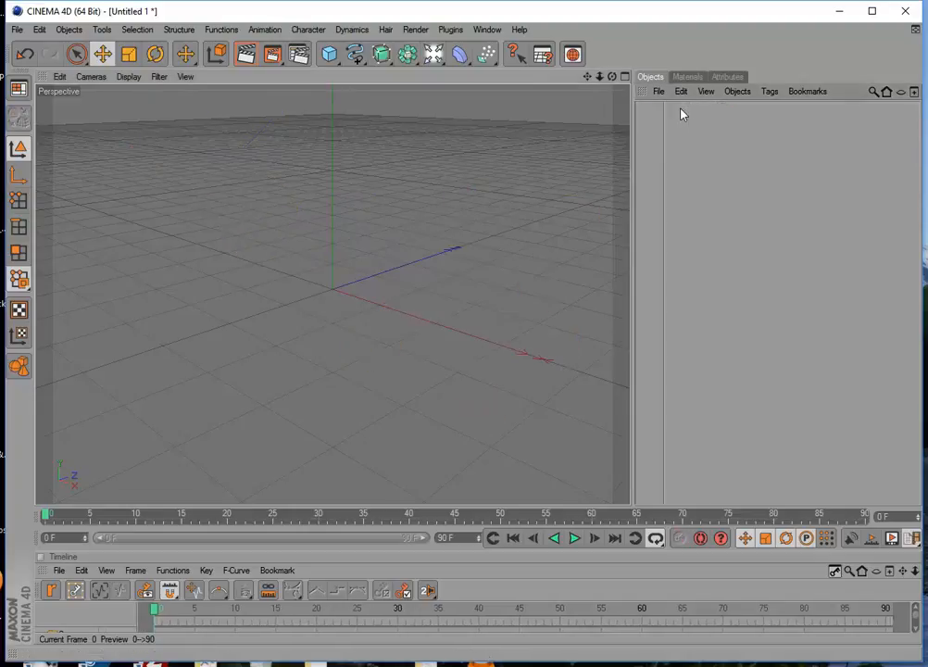